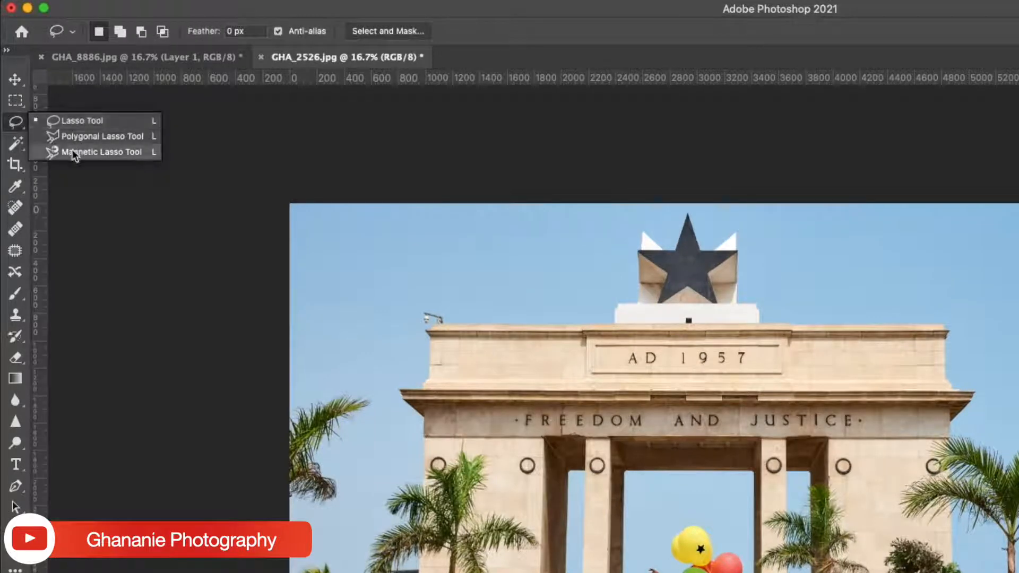
Draw a freehand Lasso selection loosely around the person holding balloons beneath the arch
{"action": "left_click", "coordinate": [83, 120]}
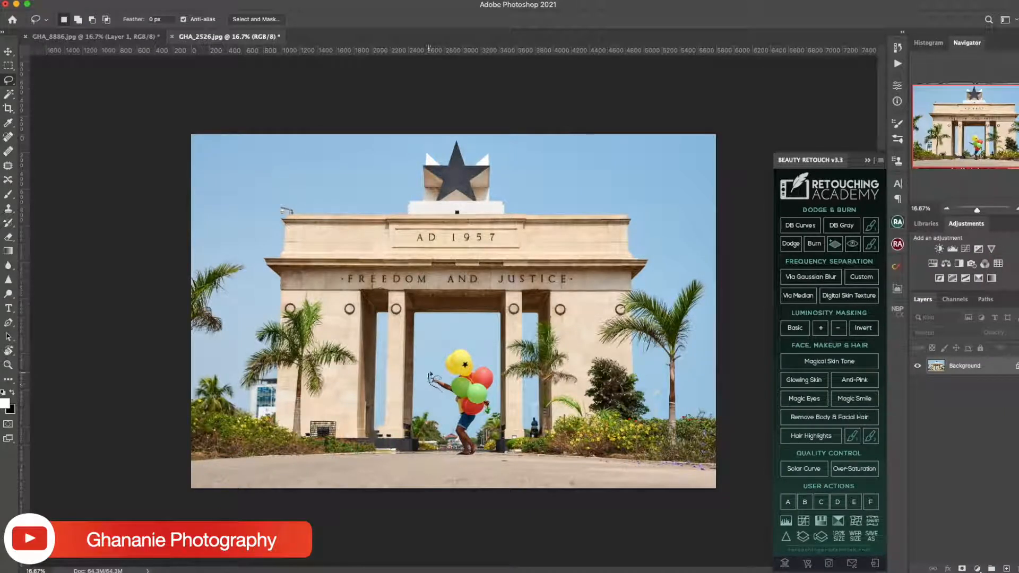
{"action": "left_click_drag", "start_coordinate": [444, 377], "coordinate": [445, 356]}
{"action": "mouse_move", "coordinate": [497, 375]}
{"action": "left_mouse_down"}
{"action": "mouse_move", "coordinate": [499, 418]}
{"action": "mouse_move", "coordinate": [474, 437]}
{"action": "mouse_move", "coordinate": [481, 461]}
{"action": "mouse_move", "coordinate": [455, 451]}
{"action": "mouse_move", "coordinate": [442, 399]}
{"action": "left_mouse_up"}
Remove the selected person with Content-Aware Fill, outputting the result to a new layer
{"action": "left_click", "coordinate": [105, 5]}
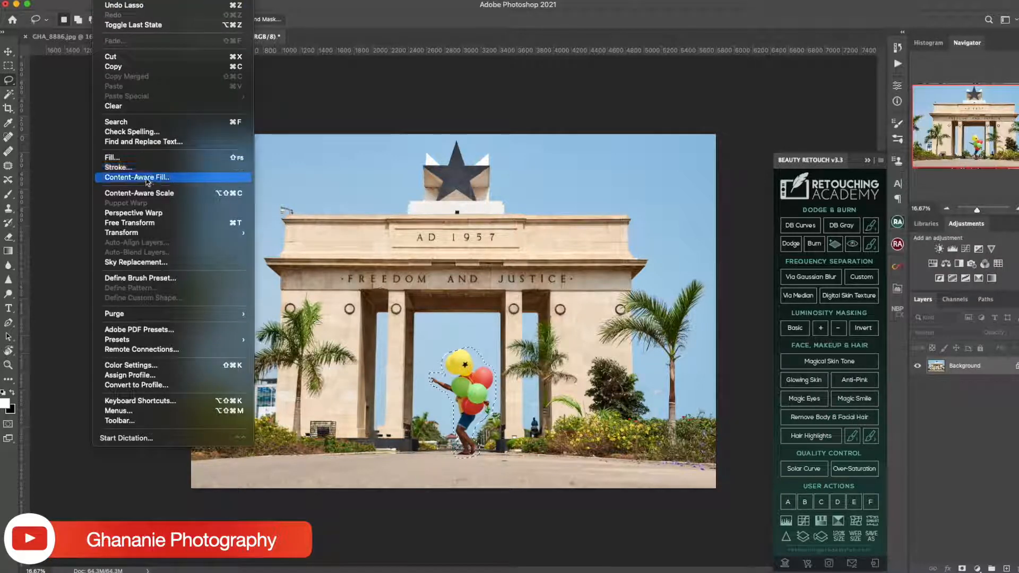
{"action": "left_click", "coordinate": [166, 178]}
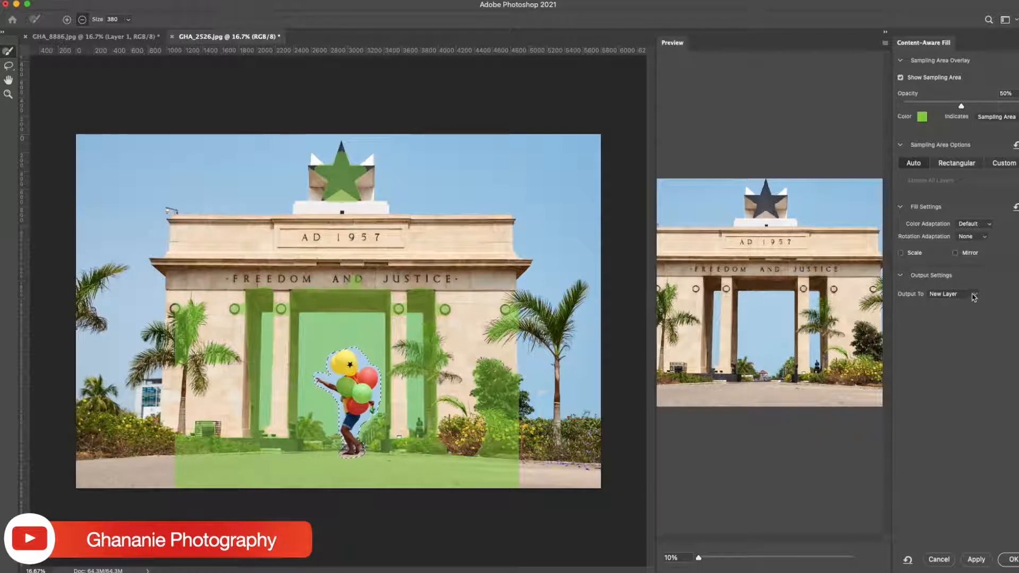
{"action": "left_click", "coordinate": [975, 298]}
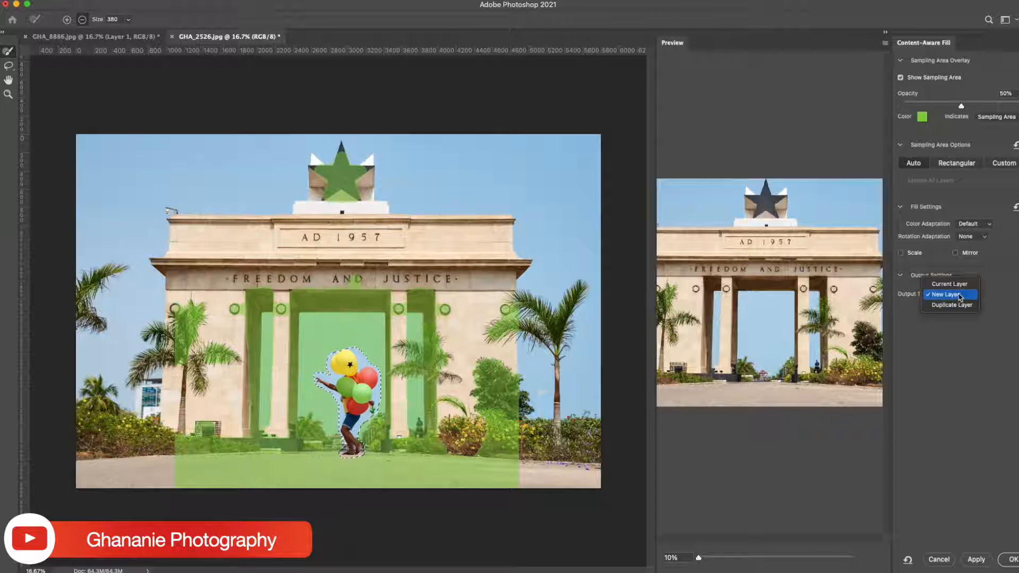
{"action": "left_click", "coordinate": [960, 295]}
{"action": "left_click", "coordinate": [1013, 560]}
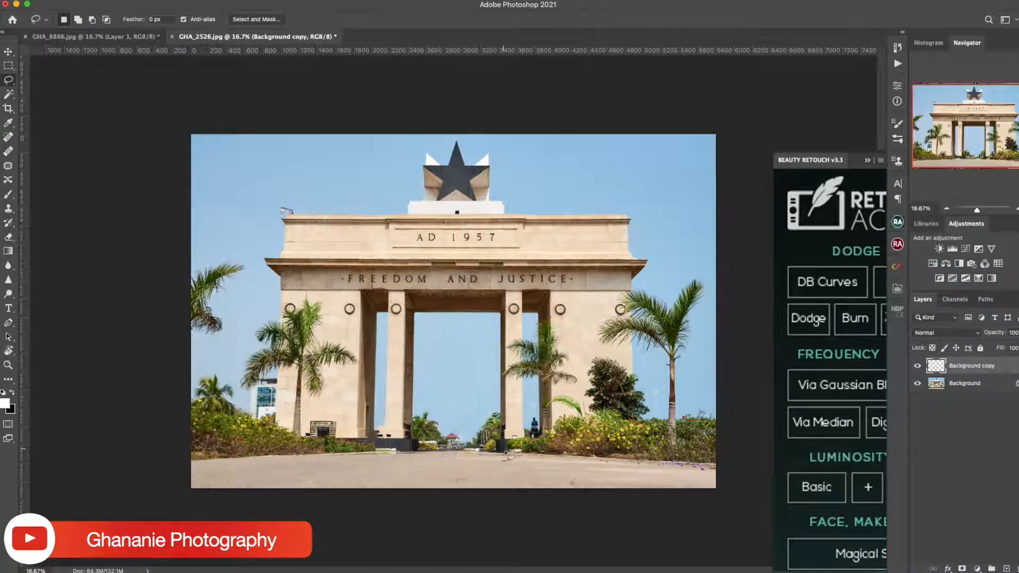
Retouch the leftover fill marks and the small blue speck on the pavement under the arch with the content-aware Spot Healing Brush
{"action": "key", "text": "super+equal"}
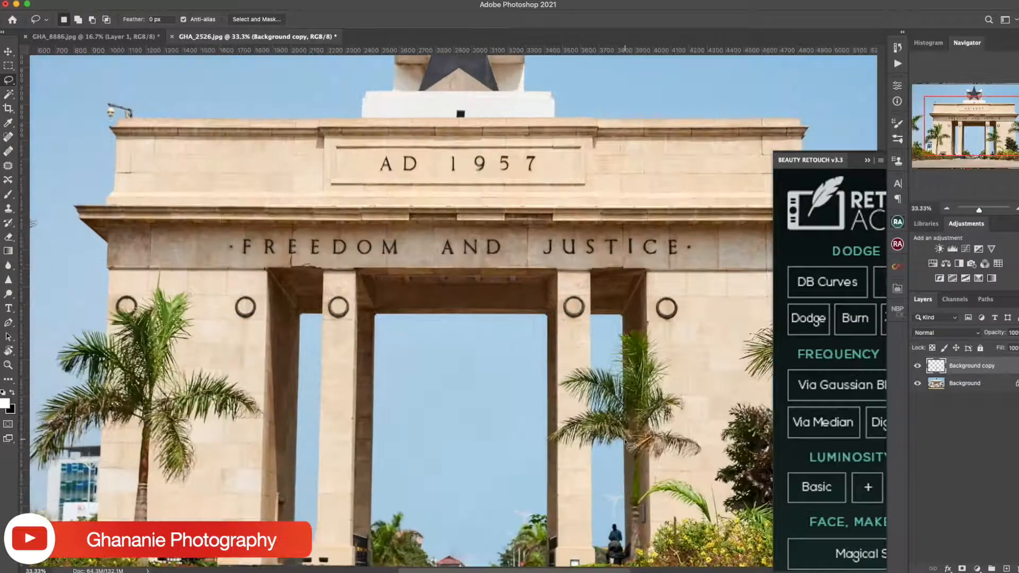
{"action": "scroll", "coordinate": [496, 348], "scroll_direction": "down", "scroll_amount": 5}
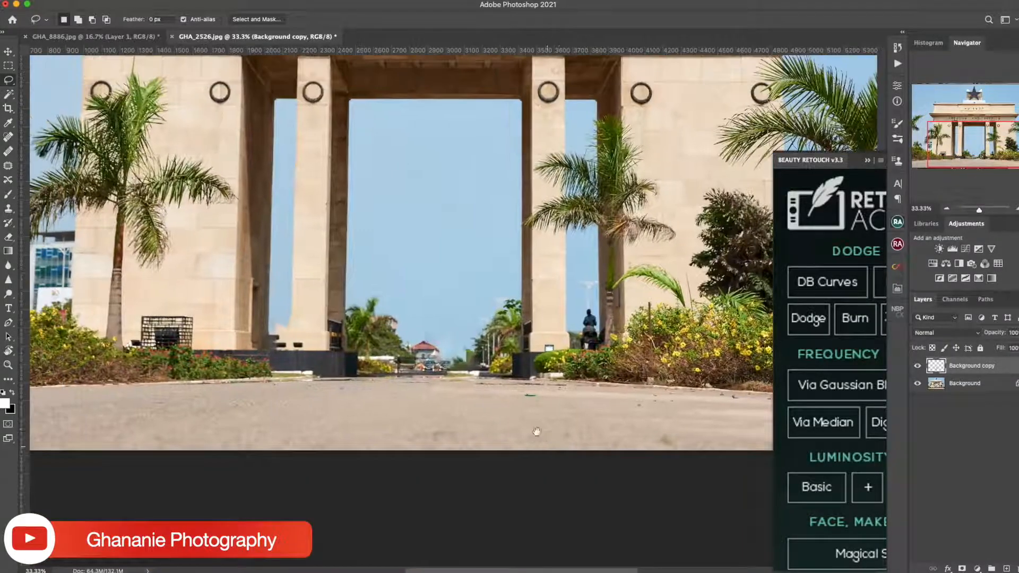
{"action": "key", "text": "super+equal"}
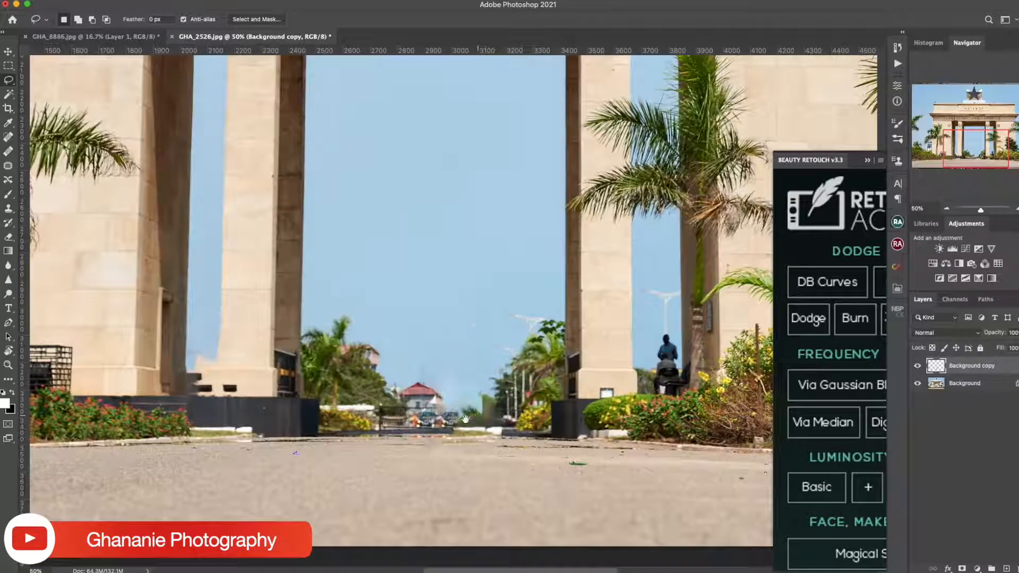
{"action": "left_click_drag", "start_coordinate": [475, 415], "coordinate": [432, 424]}
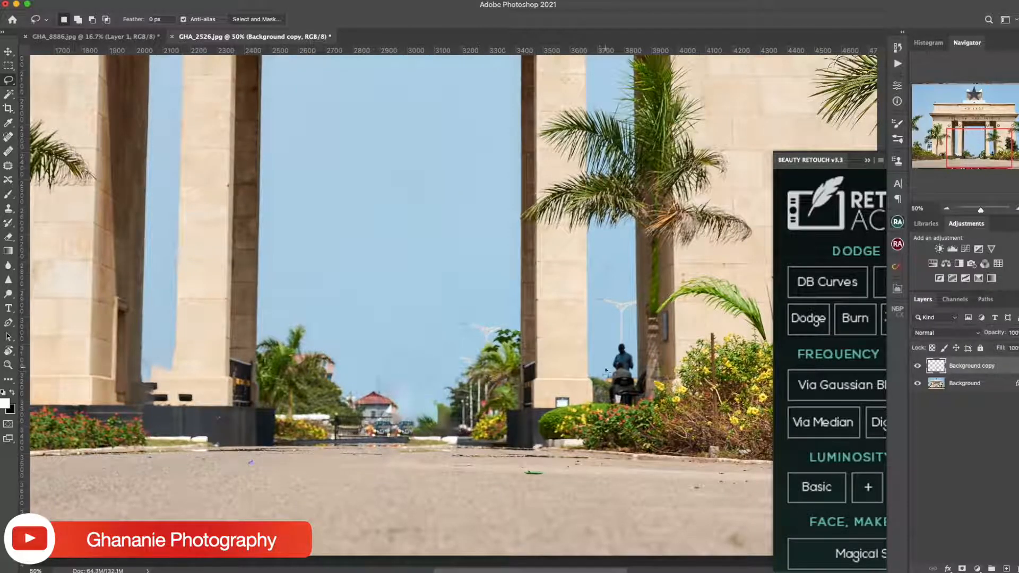
{"action": "key", "text": "j"}
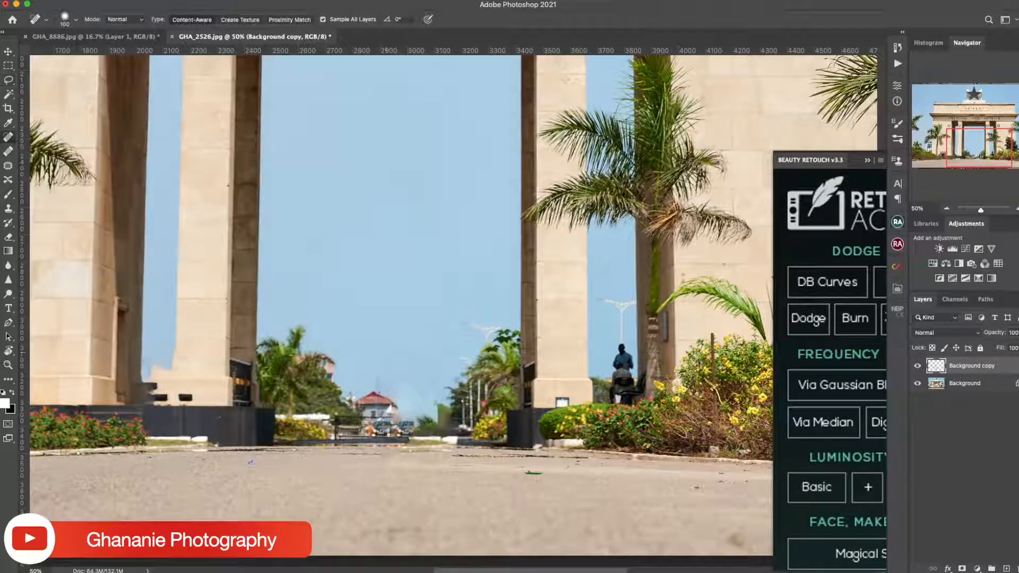
{"action": "left_click_drag", "start_coordinate": [441, 378], "coordinate": [468, 359]}
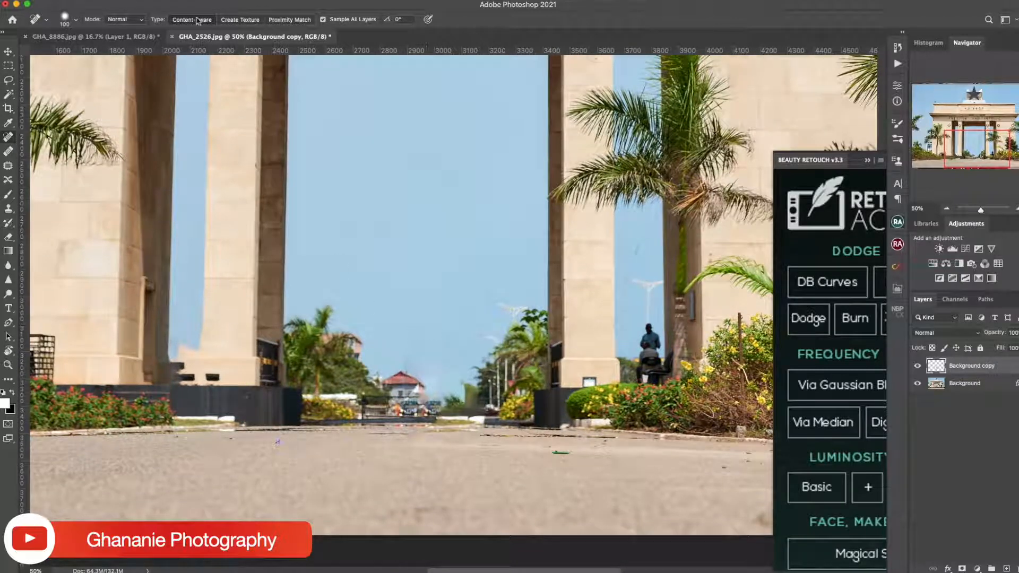
{"action": "left_click_drag", "start_coordinate": [428, 324], "coordinate": [408, 354]}
{"action": "left_click", "coordinate": [478, 336]}
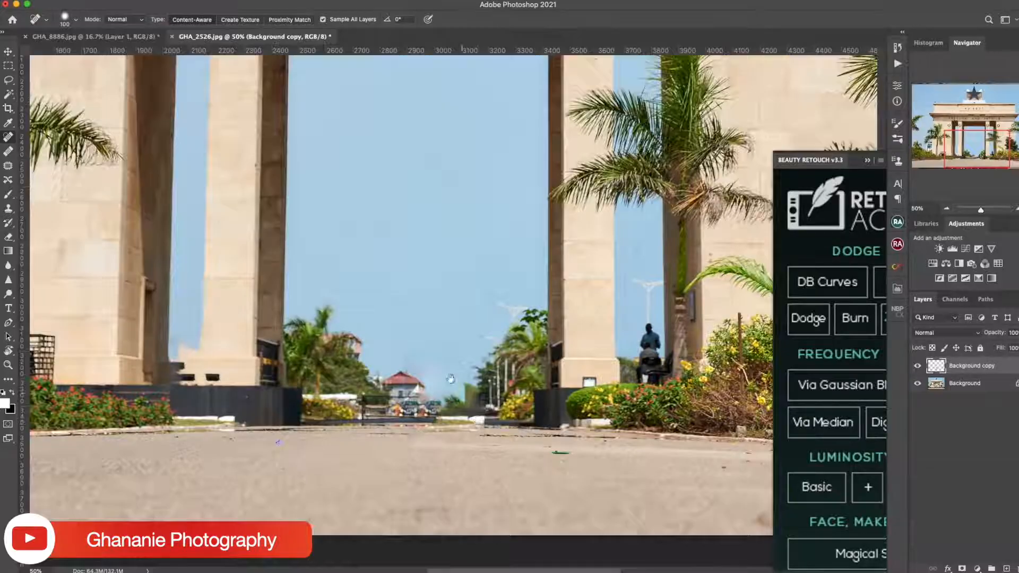
{"action": "left_click_drag", "start_coordinate": [451, 378], "coordinate": [460, 326]}
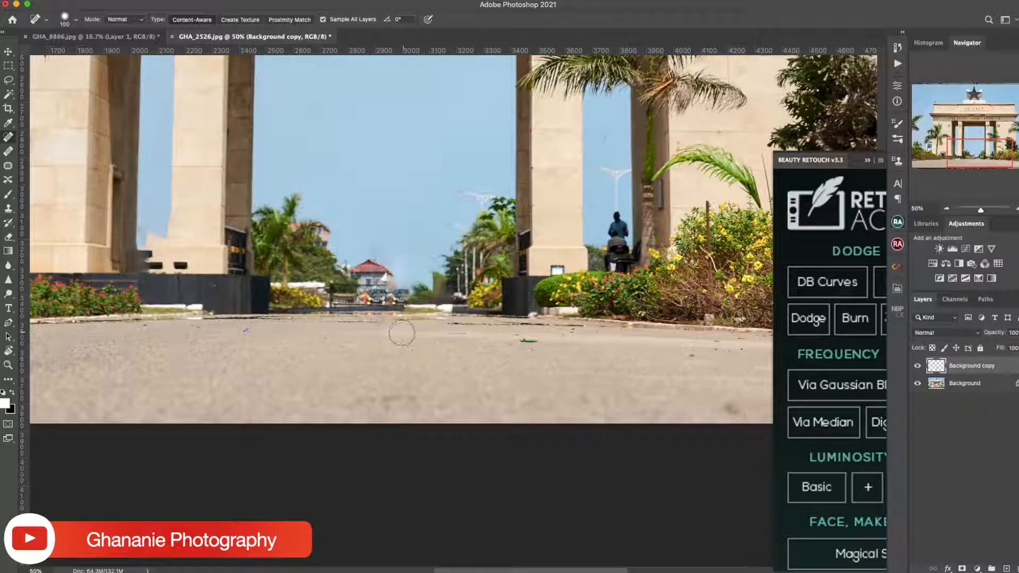
{"action": "mouse_move", "coordinate": [411, 332]}
{"action": "left_mouse_down"}
{"action": "mouse_move", "coordinate": [379, 336]}
{"action": "mouse_move", "coordinate": [381, 325]}
{"action": "mouse_move", "coordinate": [391, 322]}
{"action": "mouse_move", "coordinate": [391, 355]}
{"action": "mouse_move", "coordinate": [418, 354]}
{"action": "mouse_move", "coordinate": [428, 327]}
{"action": "left_mouse_up"}
{"action": "left_click", "coordinate": [244, 331]}
Compare the whole photo before and after the removal by hiding and reshowing the Background copy layer
{"action": "key", "text": "super+minus"}
{"action": "key", "text": "super+minus"}
{"action": "key", "text": "super+minus"}
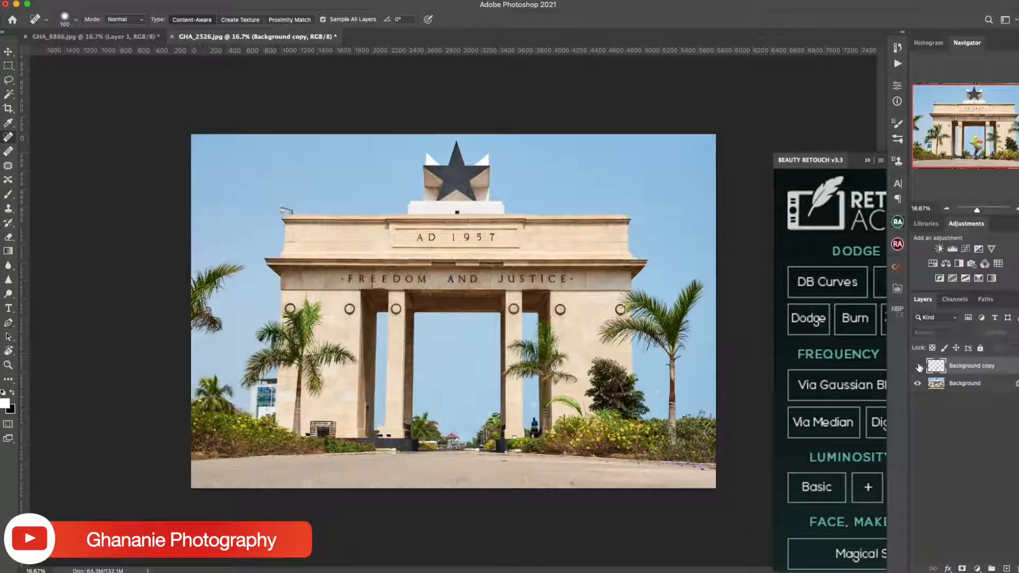
{"action": "left_click", "coordinate": [918, 366]}
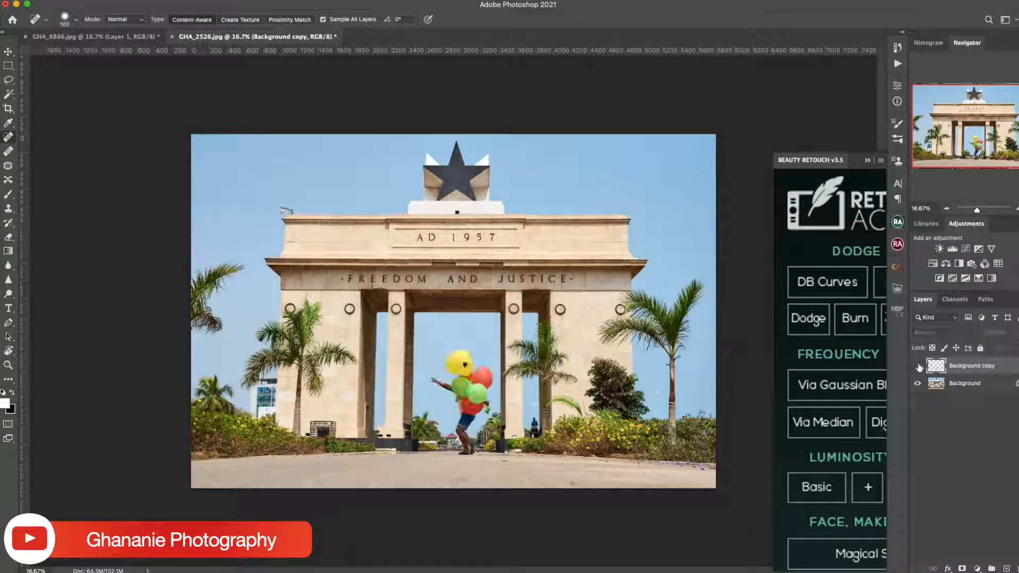
{"action": "left_click", "coordinate": [918, 366]}
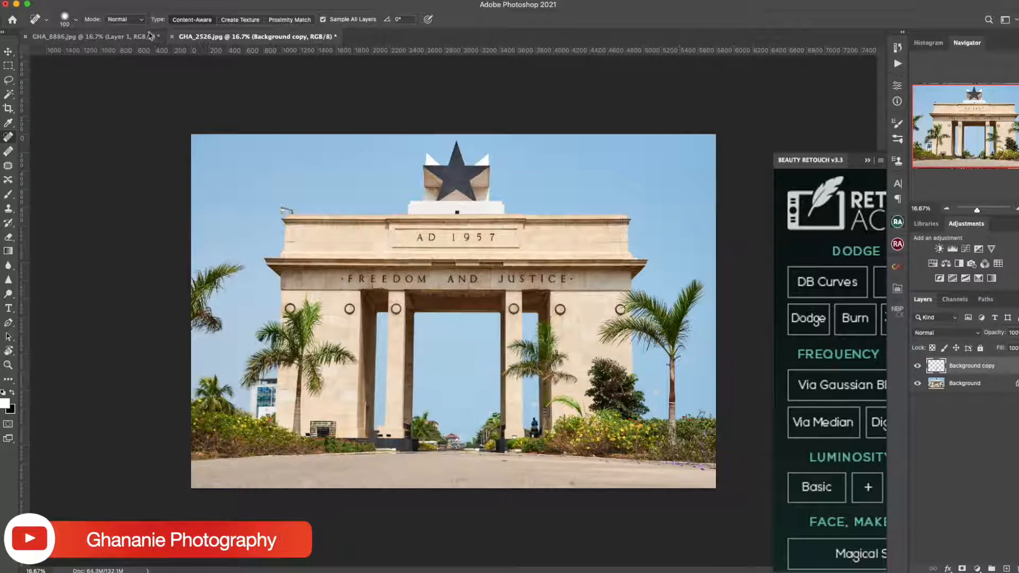
Switch to the GHA_8886.jpg document, toggle Layer 1 on and off to compare, and select the Background layer
{"action": "left_click", "coordinate": [135, 41]}
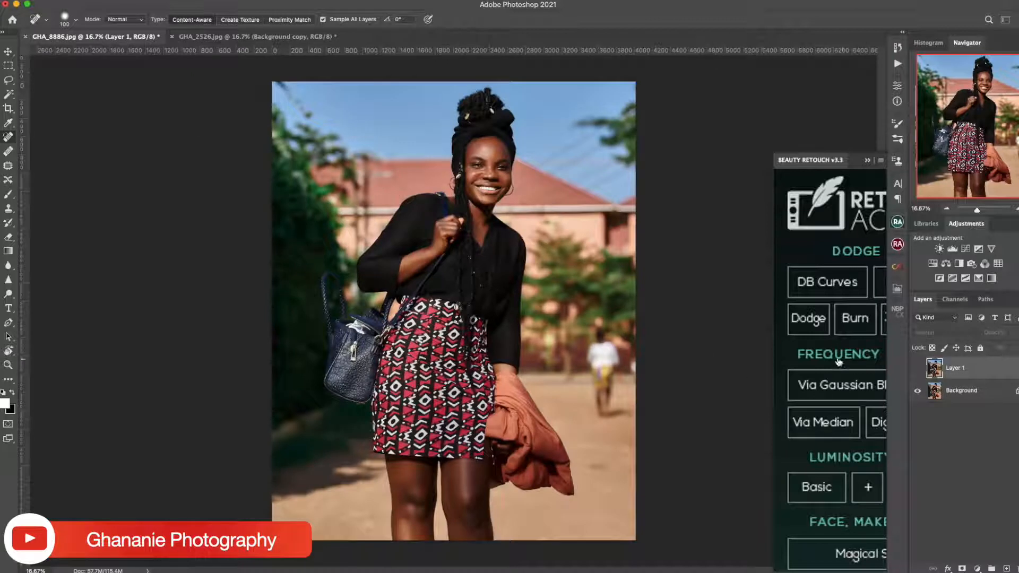
{"action": "left_click", "coordinate": [918, 370]}
{"action": "left_click", "coordinate": [918, 368]}
{"action": "left_click", "coordinate": [956, 390]}
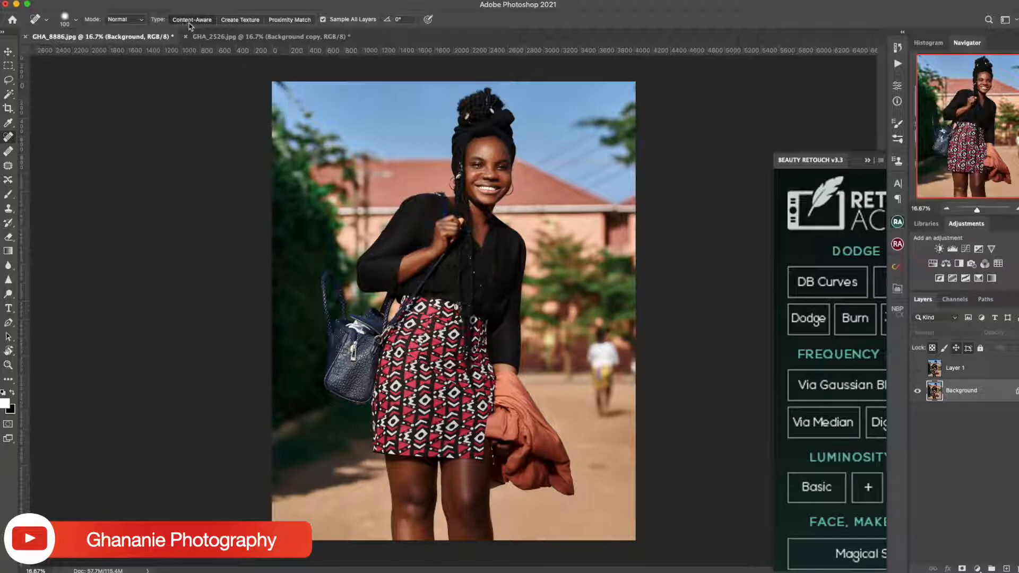
Try removing the blurred pedestrian behind the woman with the Content-Aware Spot Healing Brush at size 500, and undo it
{"action": "left_click", "coordinate": [197, 21]}
{"action": "left_click_drag", "start_coordinate": [602, 342], "coordinate": [605, 353]}
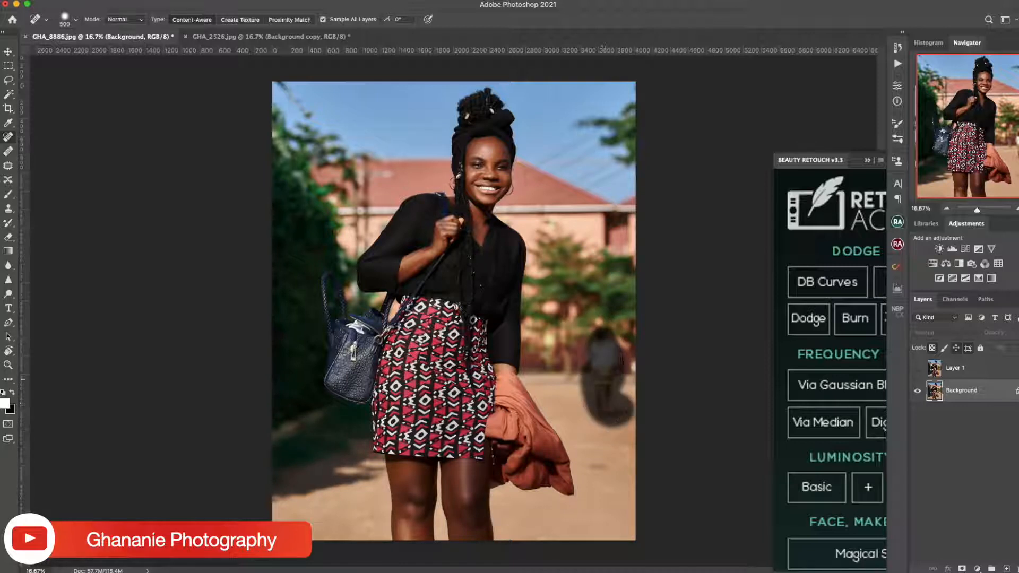
{"action": "mouse_move", "coordinate": [601, 351]}
{"action": "left_mouse_down"}
{"action": "mouse_move", "coordinate": [605, 342]}
{"action": "mouse_move", "coordinate": [605, 350]}
{"action": "left_mouse_up"}
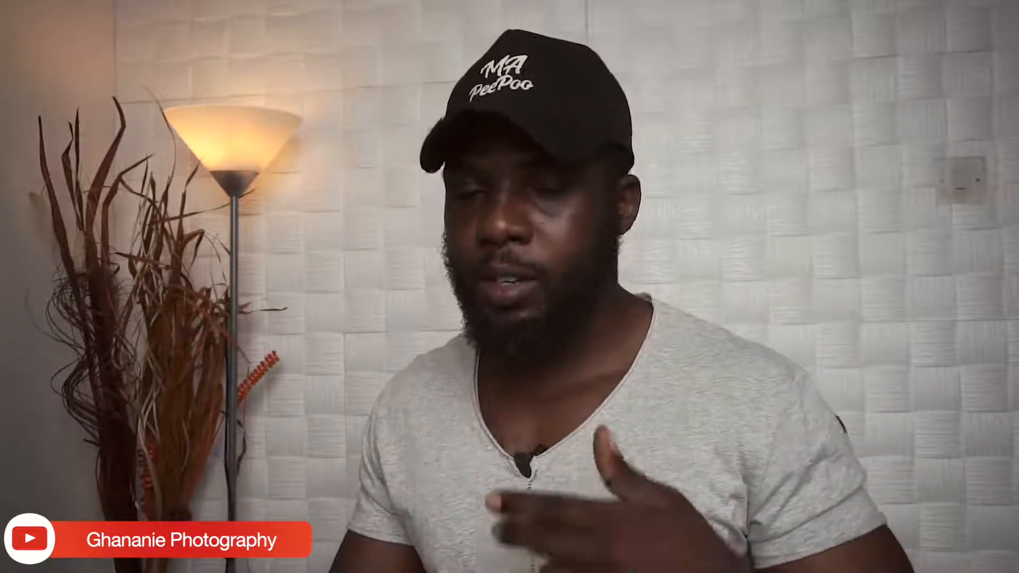
{"action": "mouse_move", "coordinate": [599, 318]}
{"action": "left_mouse_down"}
{"action": "mouse_move", "coordinate": [589, 345]}
{"action": "mouse_move", "coordinate": [605, 412]}
{"action": "mouse_move", "coordinate": [640, 454]}
{"action": "left_mouse_up"}
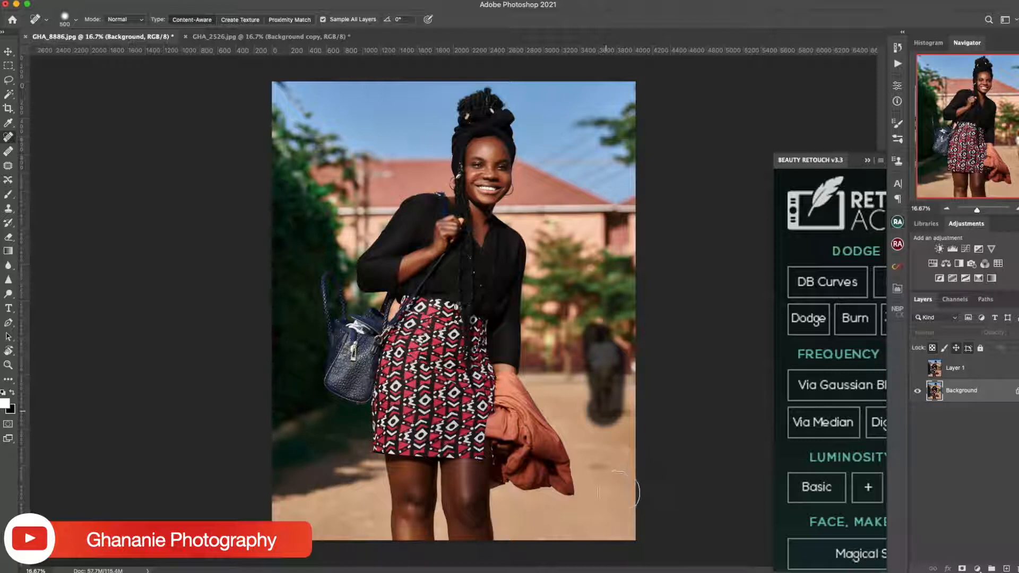
{"action": "left_click_drag", "start_coordinate": [611, 399], "coordinate": [602, 366]}
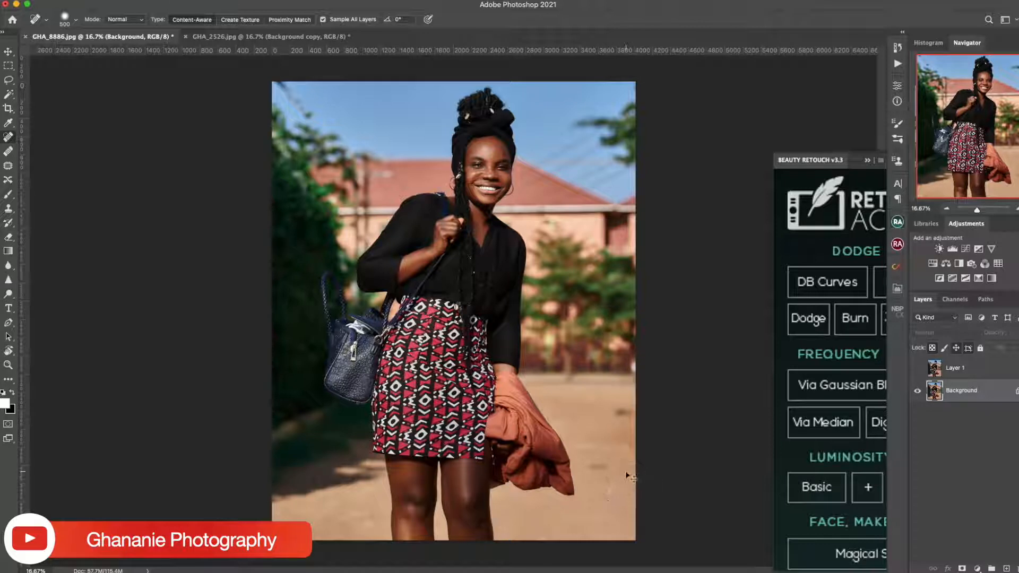
{"action": "key", "text": "super+z"}
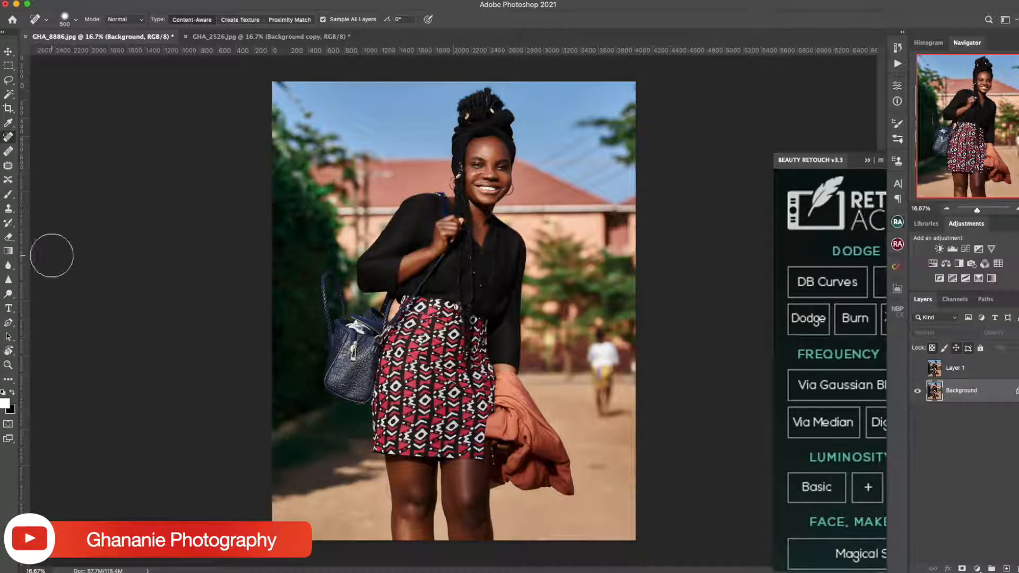
Draw a freehand Lasso selection around the blurred pedestrian in the background
{"action": "key", "text": "l"}
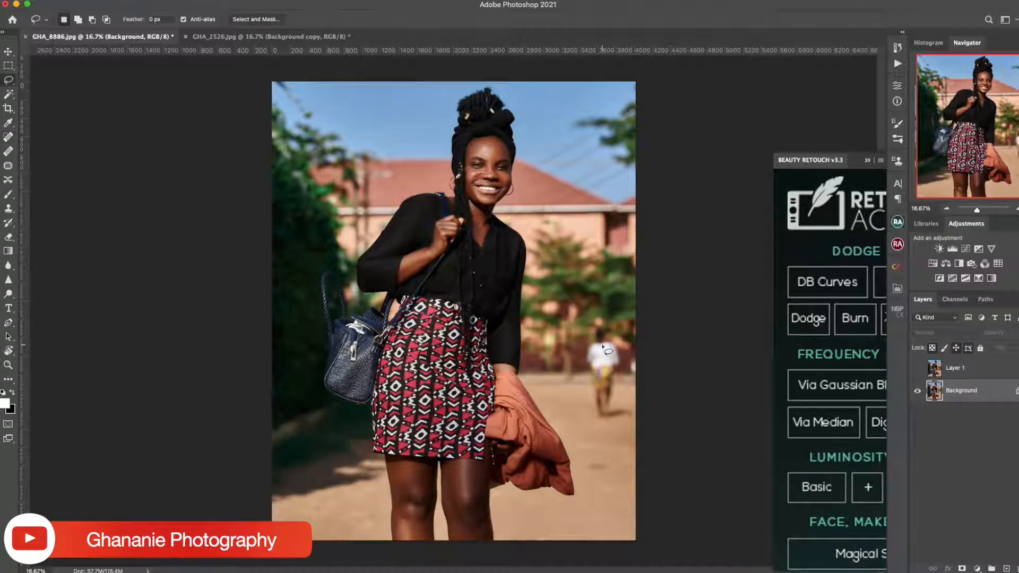
{"action": "mouse_move", "coordinate": [586, 340]}
{"action": "left_mouse_down"}
{"action": "mouse_move", "coordinate": [620, 336]}
{"action": "mouse_move", "coordinate": [624, 402]}
{"action": "mouse_move", "coordinate": [640, 410]}
{"action": "left_mouse_up"}
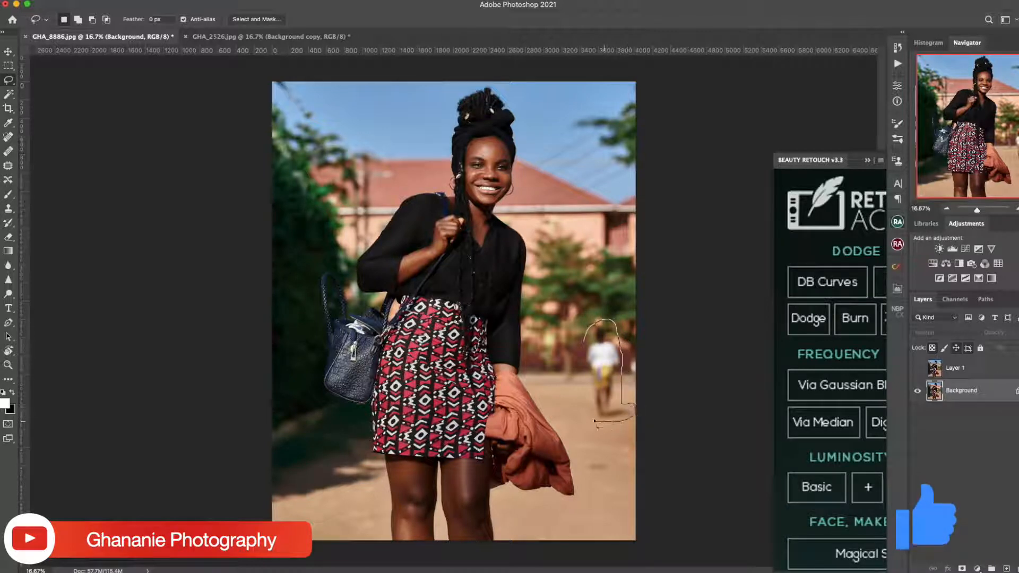
{"action": "left_click_drag", "start_coordinate": [588, 348], "coordinate": [593, 351]}
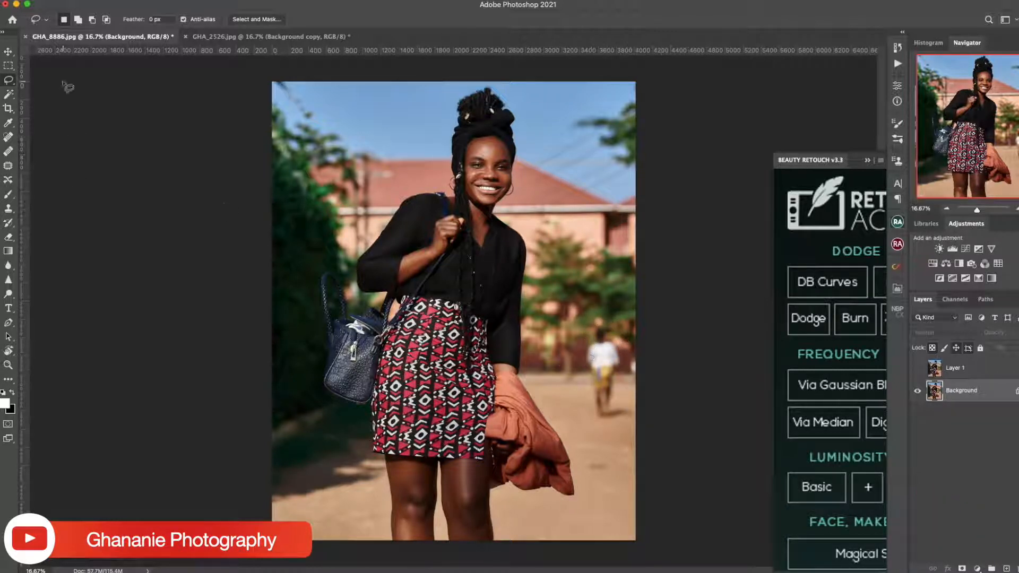
Fill the selection around the pedestrian using Content-Aware as the fill contents
{"action": "left_click", "coordinate": [109, 2]}
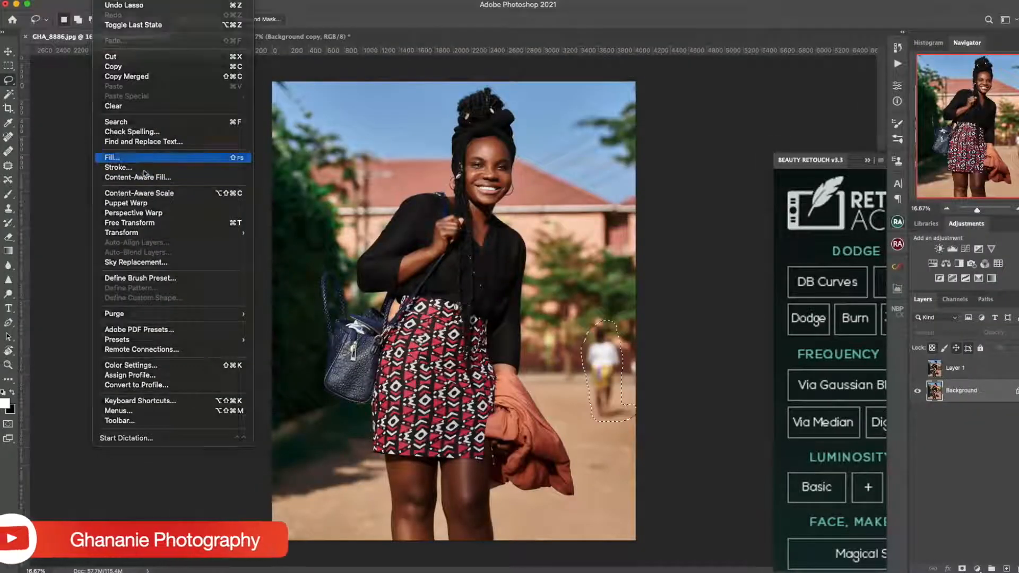
{"action": "left_click", "coordinate": [141, 159]}
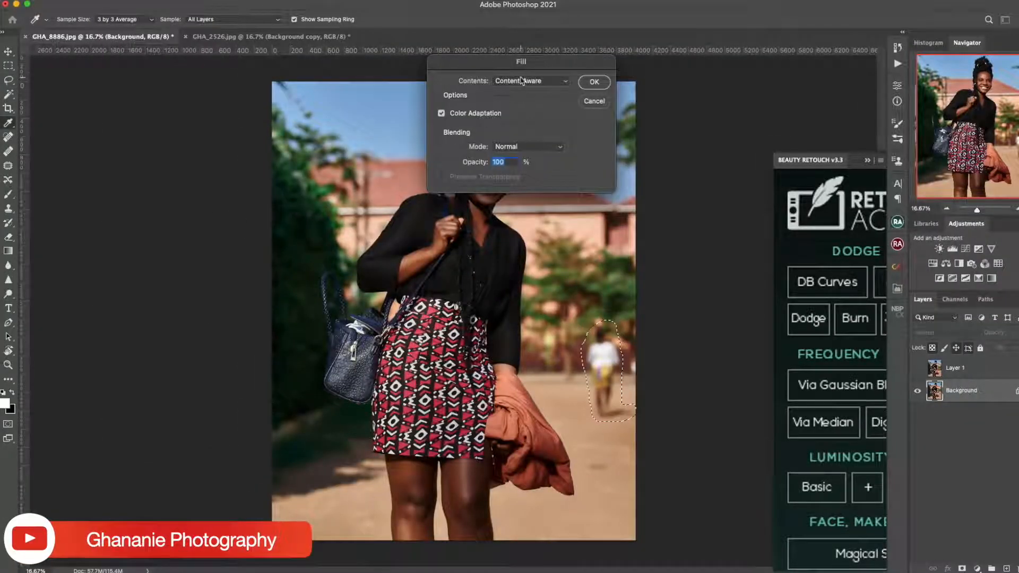
{"action": "left_click", "coordinate": [521, 80]}
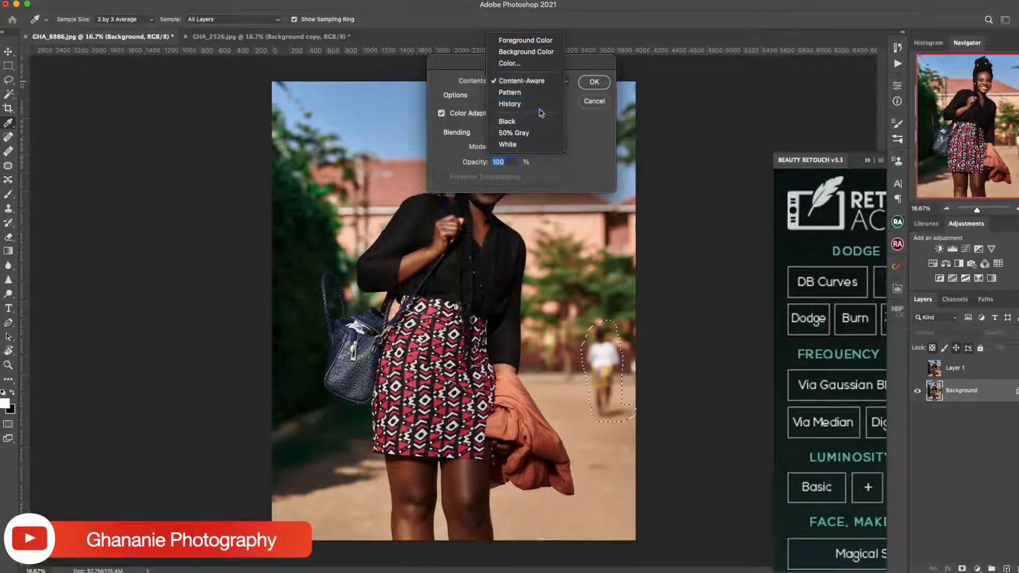
{"action": "left_click", "coordinate": [543, 86]}
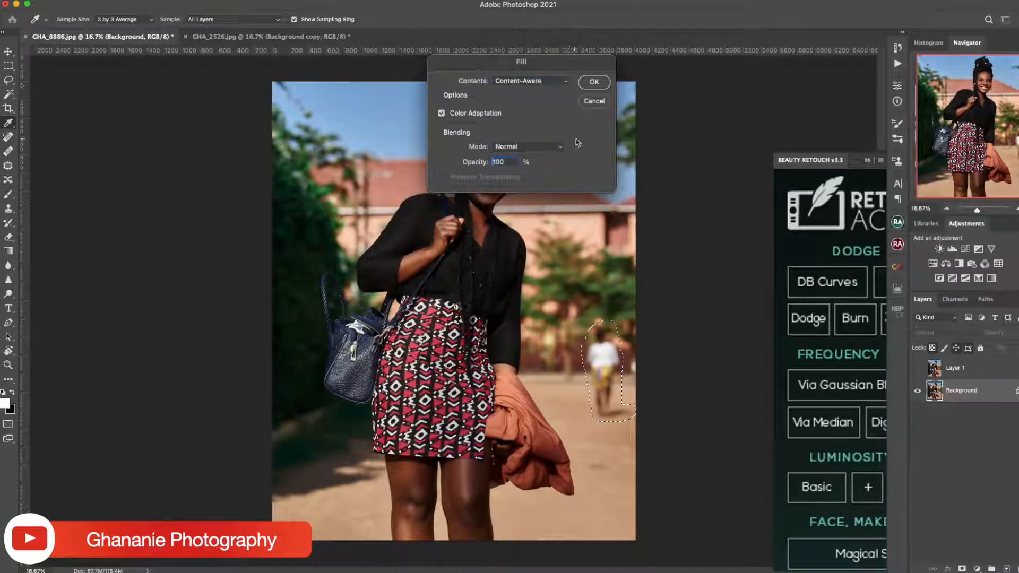